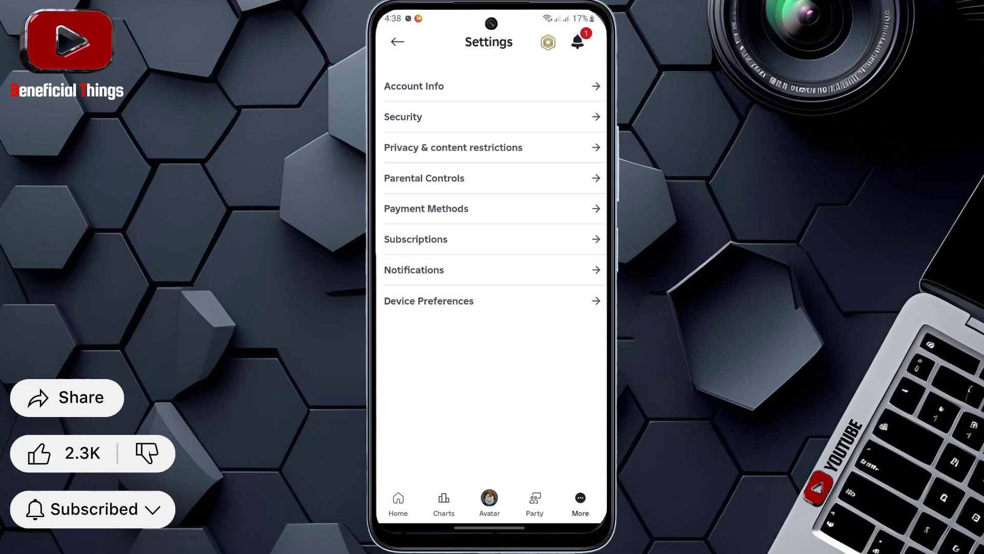
- Go through Privacy & content restrictions and Communication, then switch the settings category to Account Info
{"action": "left_click", "coordinate": [491, 147]}
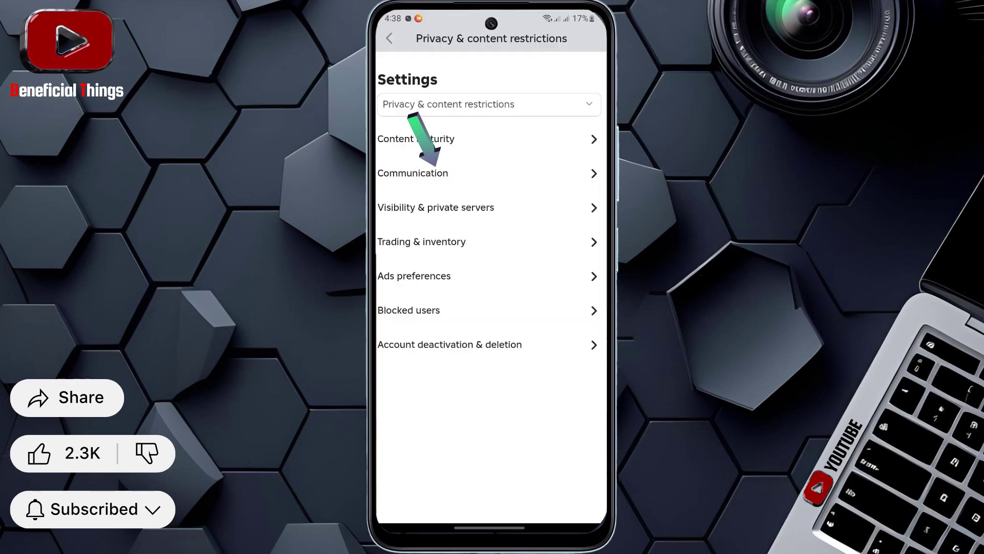
{"action": "left_click", "coordinate": [413, 173]}
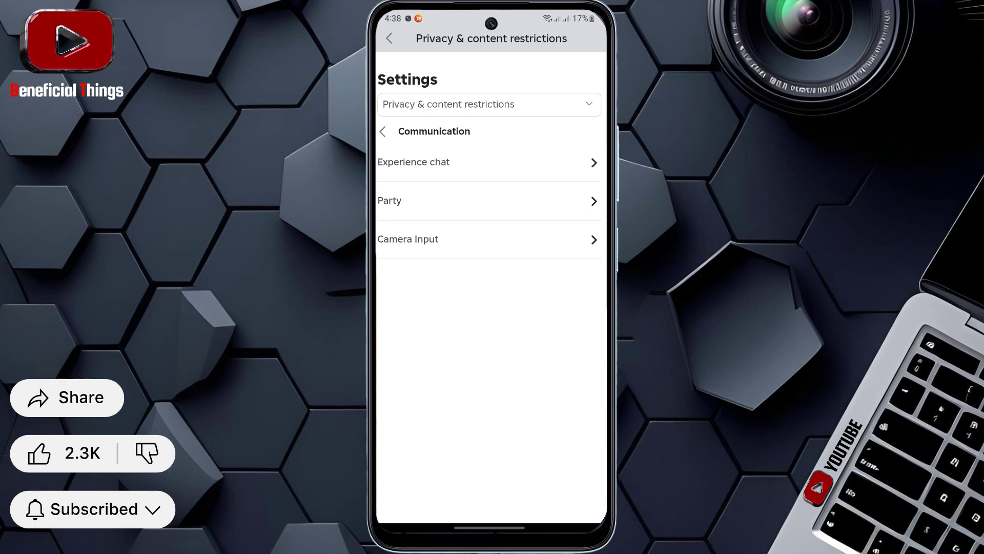
{"action": "left_click", "coordinate": [382, 132]}
{"action": "left_click", "coordinate": [489, 104]}
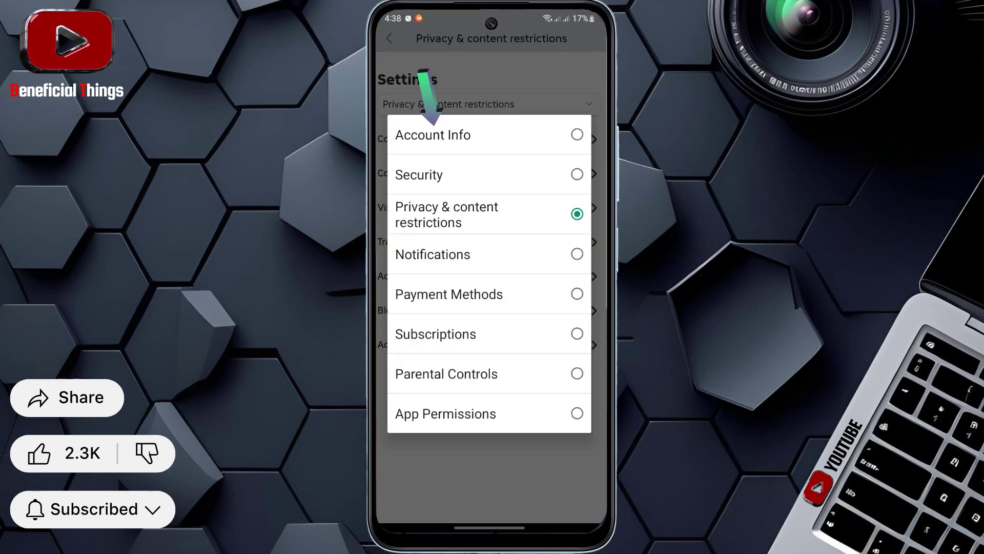
{"action": "left_click", "coordinate": [433, 134]}
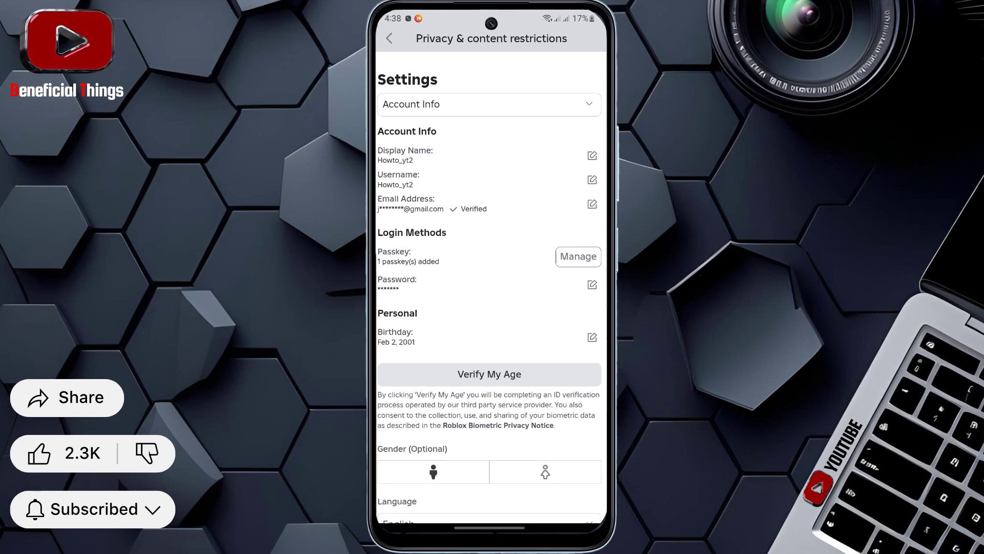
- Submit a new email address opted in to Roblox announcement emails, and confirm with passkey verification
{"action": "left_click", "coordinate": [593, 204]}
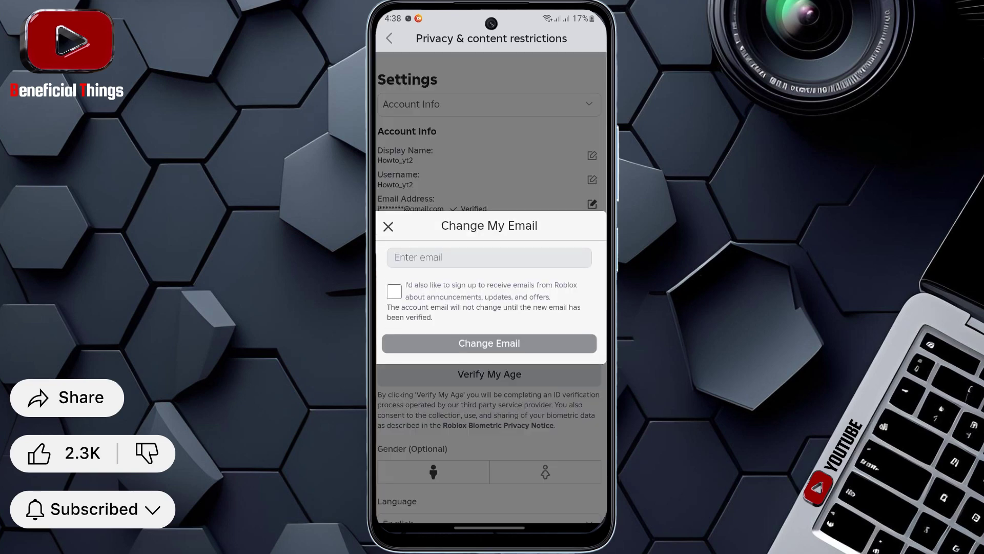
{"action": "left_click", "coordinate": [489, 257]}
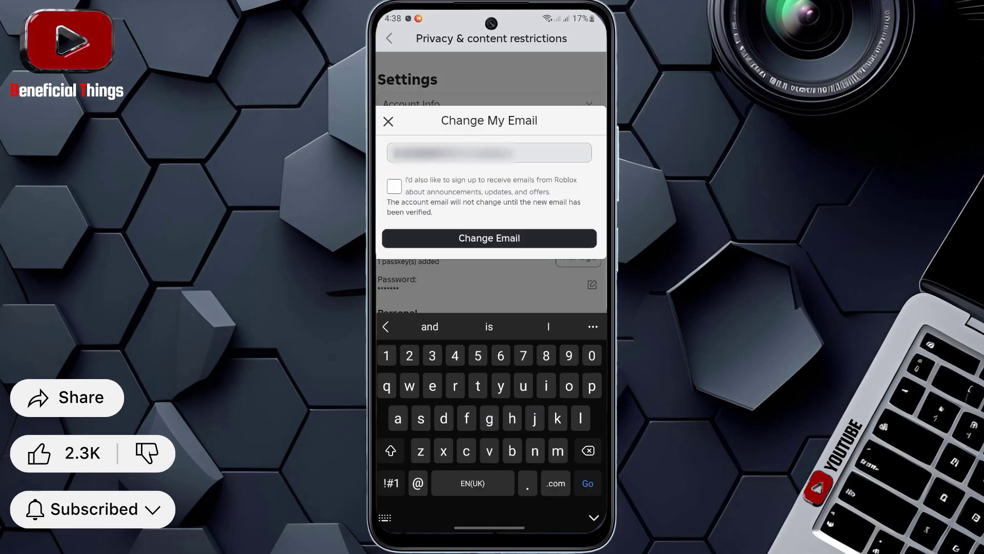
{"action": "left_click", "coordinate": [394, 185]}
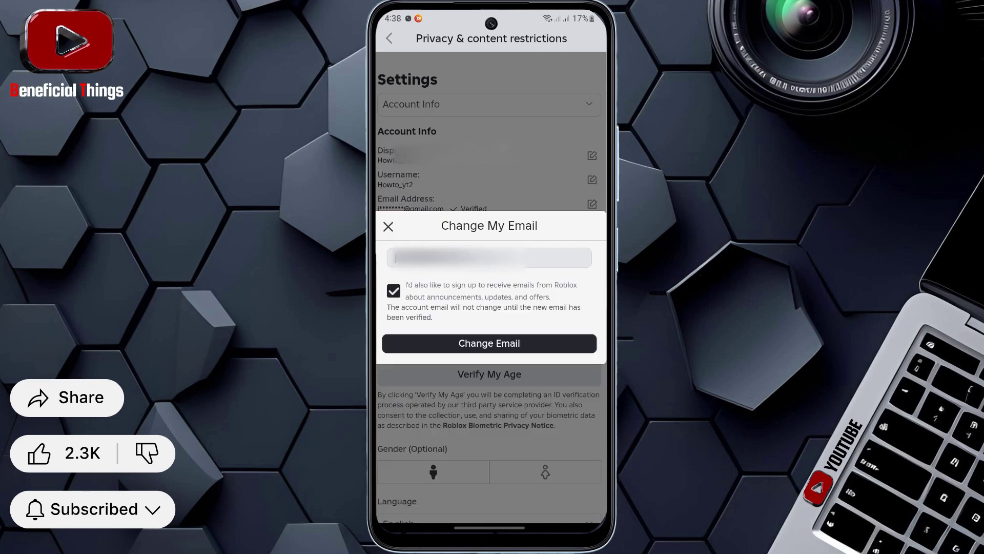
{"action": "left_click", "coordinate": [519, 345]}
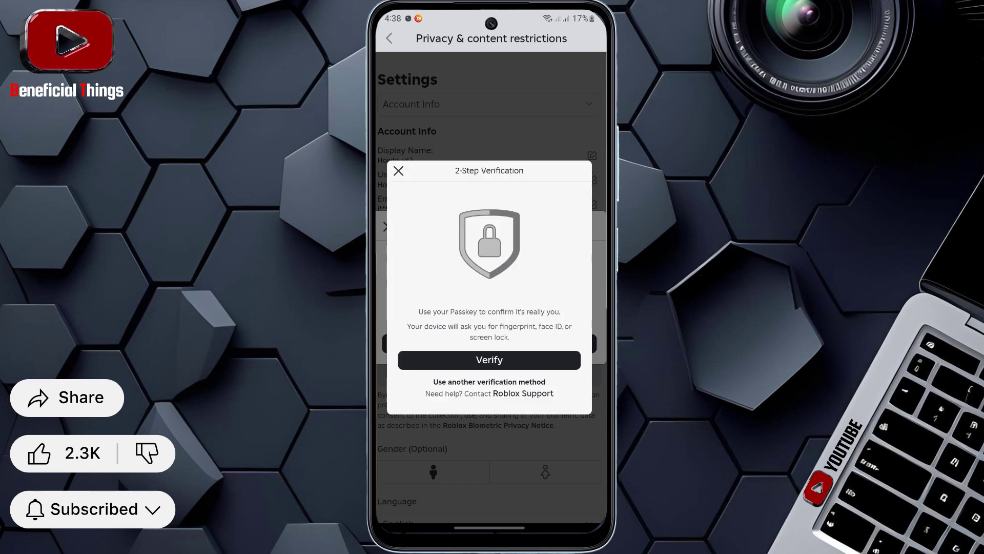
{"action": "left_click", "coordinate": [519, 360]}
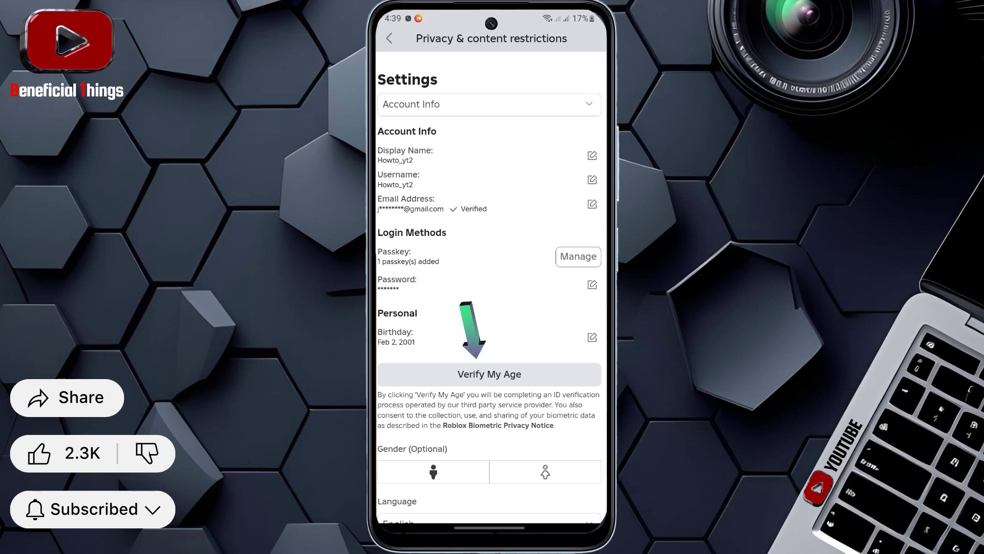
- Start the Verify My Age session and begin the government ID verification steps
{"action": "left_click", "coordinate": [536, 374]}
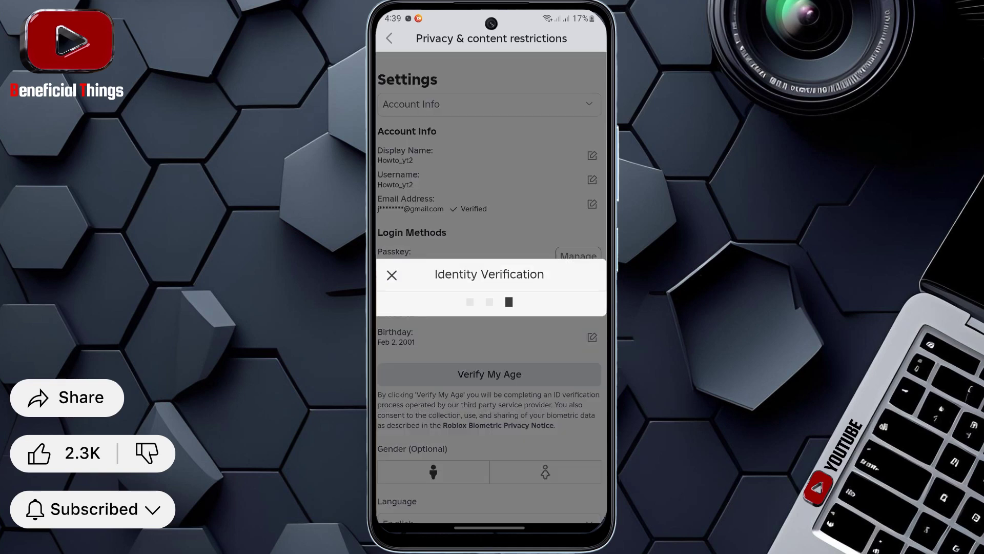
{"action": "left_click", "coordinate": [489, 379]}
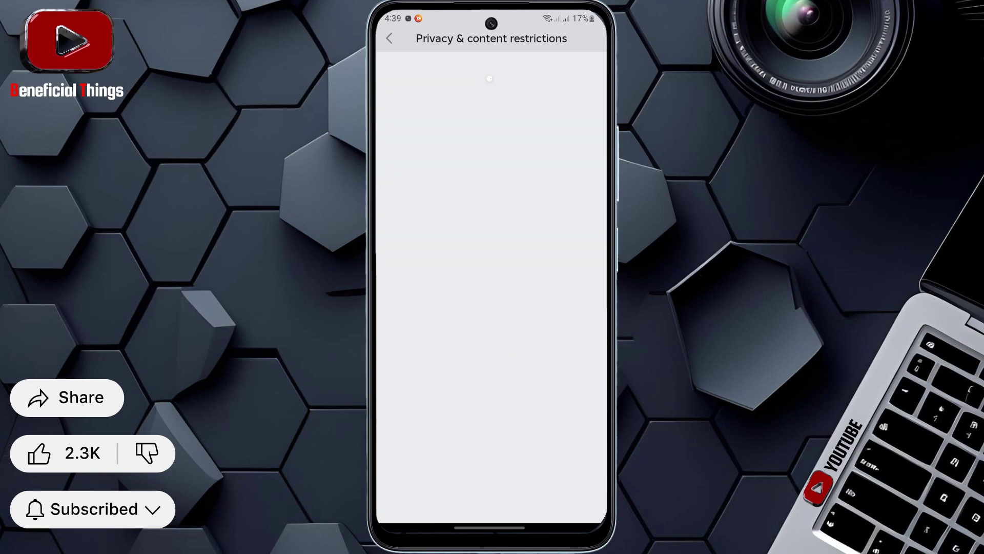
{"action": "left_click", "coordinate": [489, 359]}
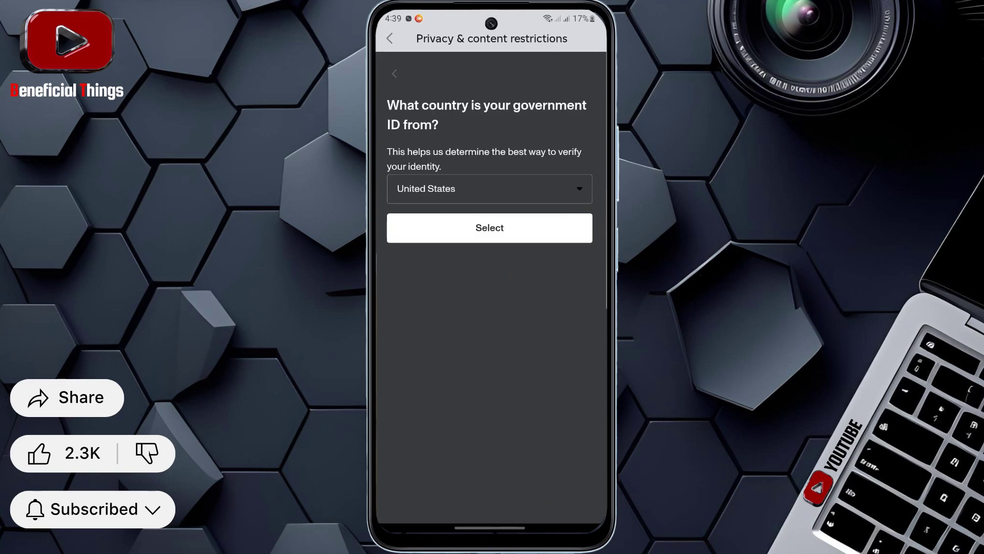
- Confirm United States as the ID country and choose State ID as the ID type
{"action": "left_click", "coordinate": [439, 190]}
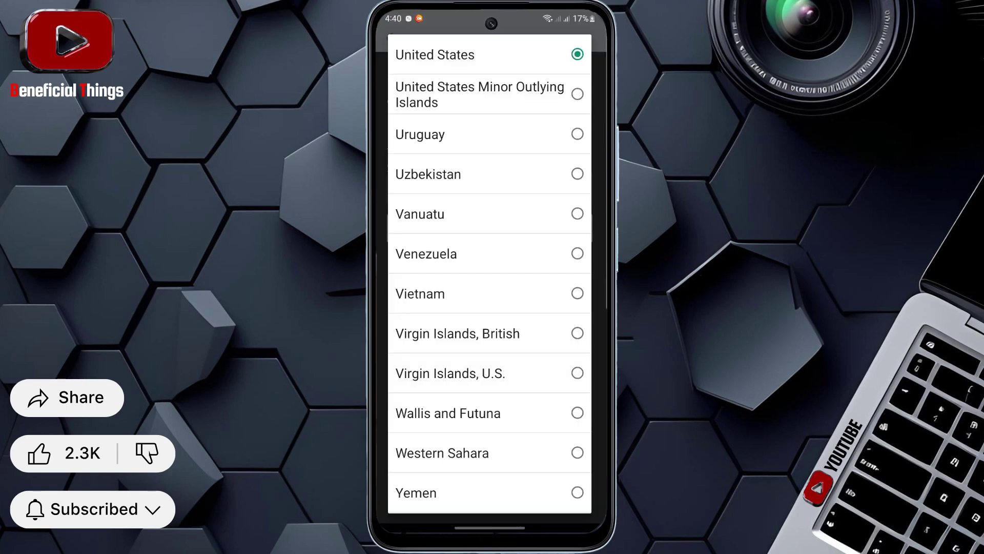
{"action": "scroll", "coordinate": [546, 301], "scroll_direction": "up", "scroll_amount": 5}
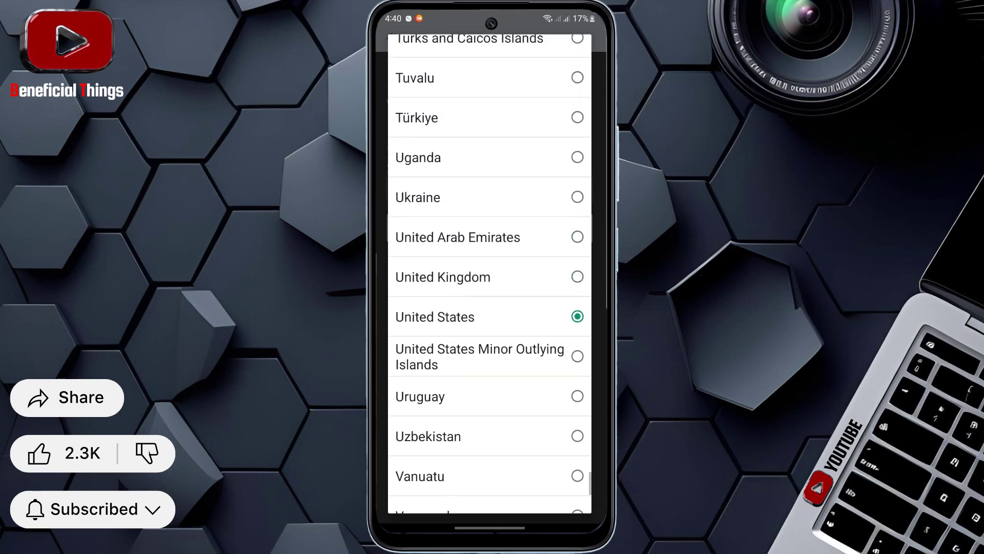
{"action": "scroll", "coordinate": [490, 274], "scroll_direction": "down", "scroll_amount": 5}
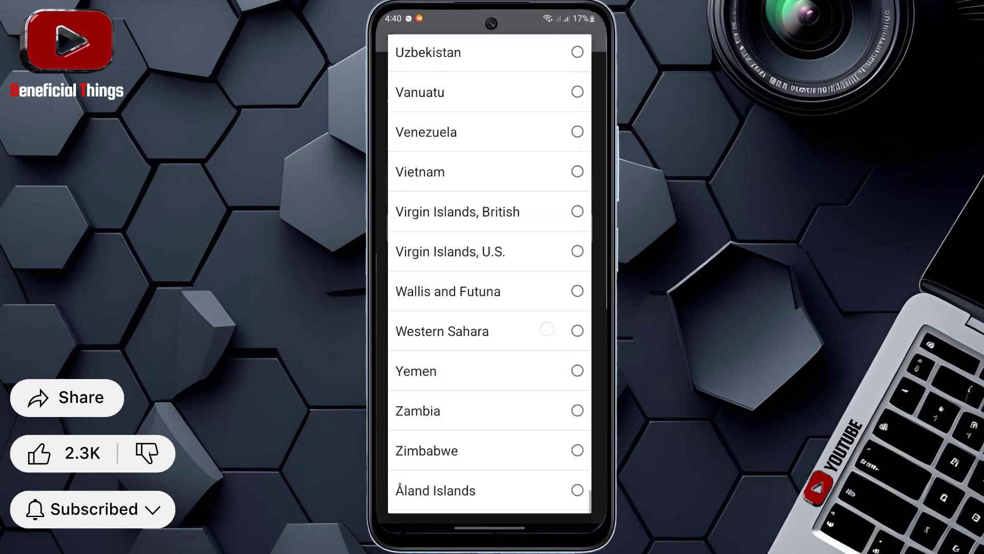
{"action": "scroll", "coordinate": [490, 274], "scroll_direction": "up", "scroll_amount": 5}
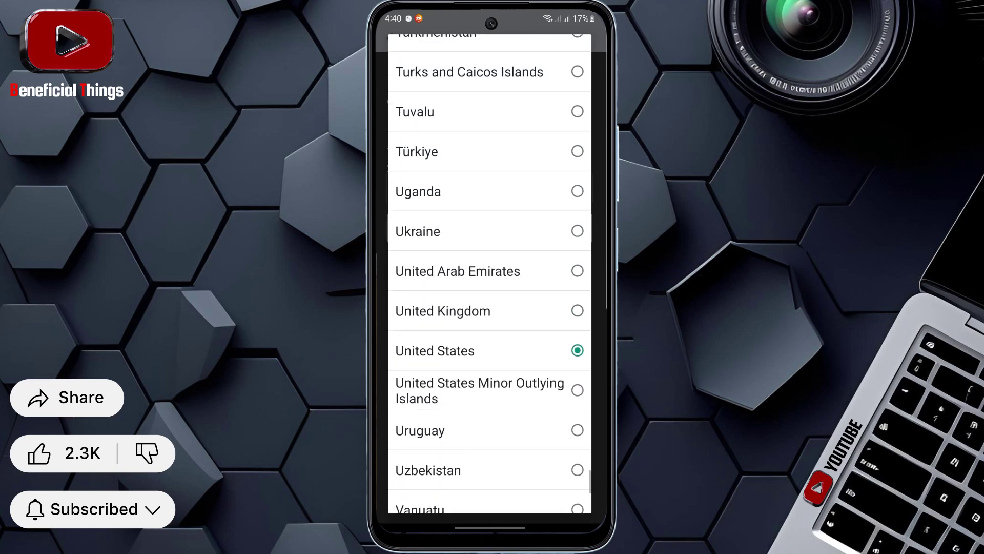
{"action": "scroll", "coordinate": [490, 274], "scroll_direction": "down", "scroll_amount": 5}
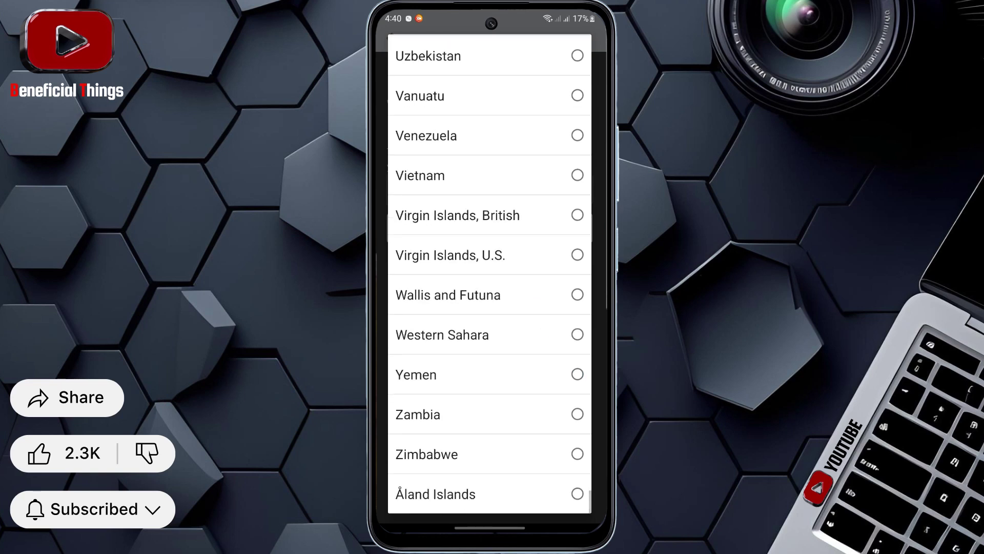
{"action": "scroll", "coordinate": [490, 274], "scroll_direction": "up", "scroll_amount": 4}
{"action": "scroll", "coordinate": [490, 274], "scroll_direction": "up", "scroll_amount": 3}
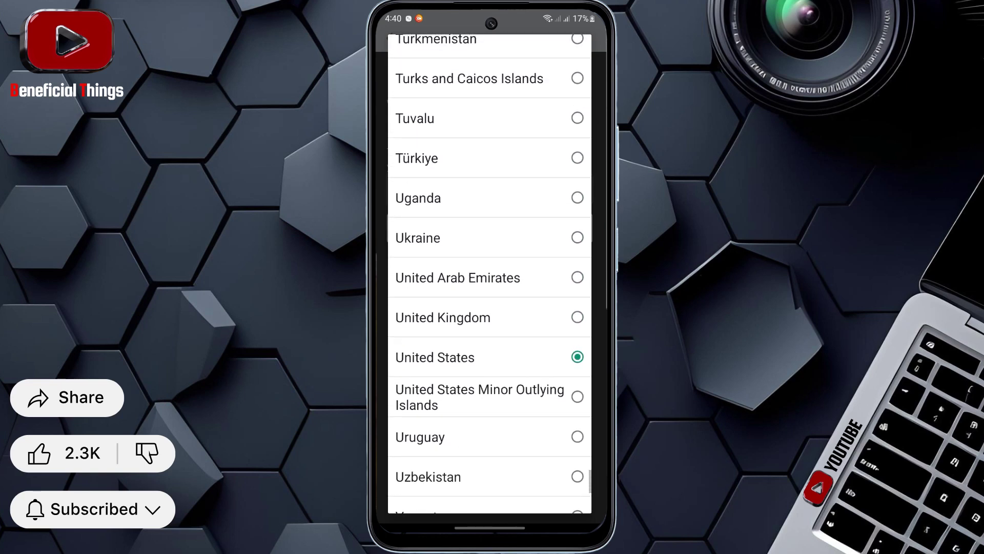
{"action": "left_click", "coordinate": [532, 357]}
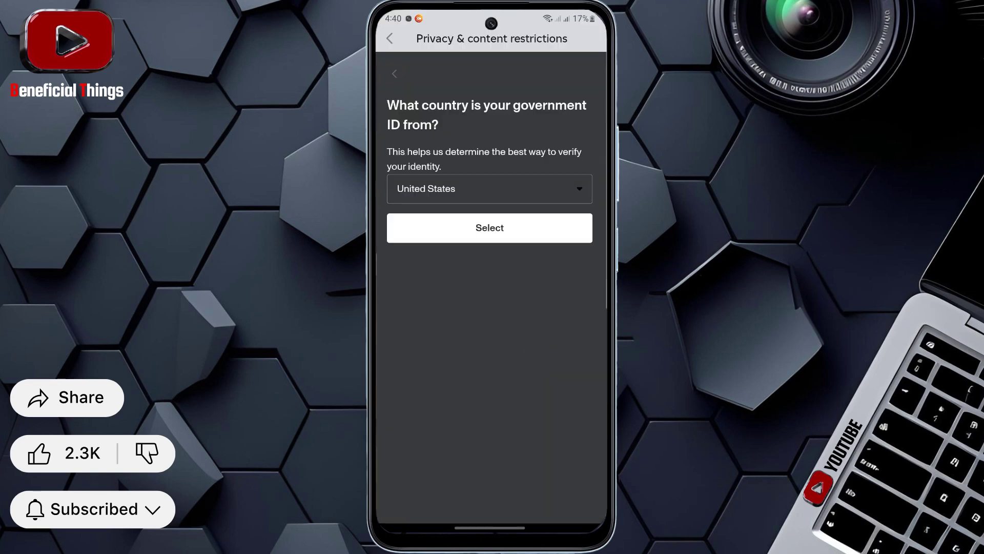
{"action": "left_click", "coordinate": [433, 228]}
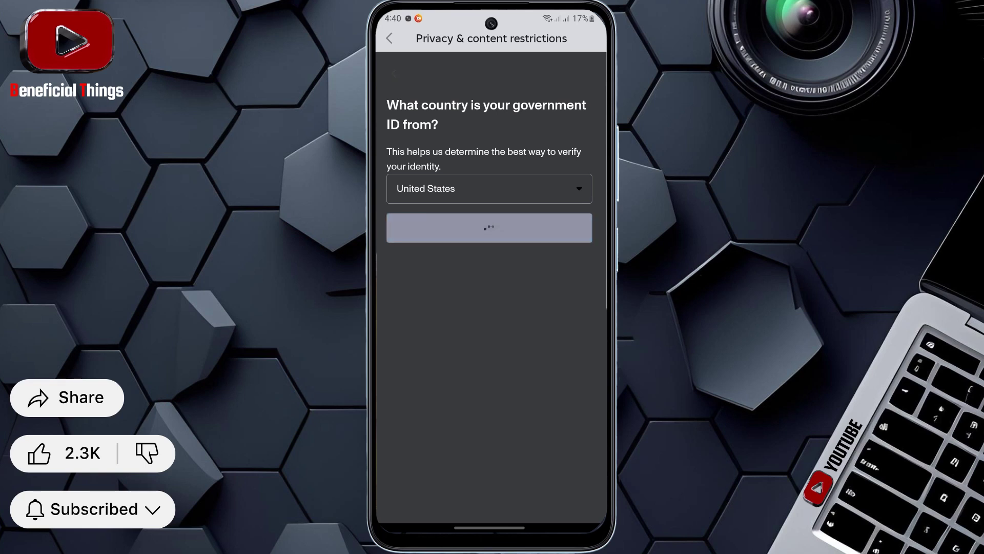
{"action": "mouse_move", "coordinate": [539, 406]}
{"action": "left_mouse_down"}
{"action": "mouse_move", "coordinate": [556, 289]}
{"action": "mouse_move", "coordinate": [540, 358]}
{"action": "left_mouse_up"}
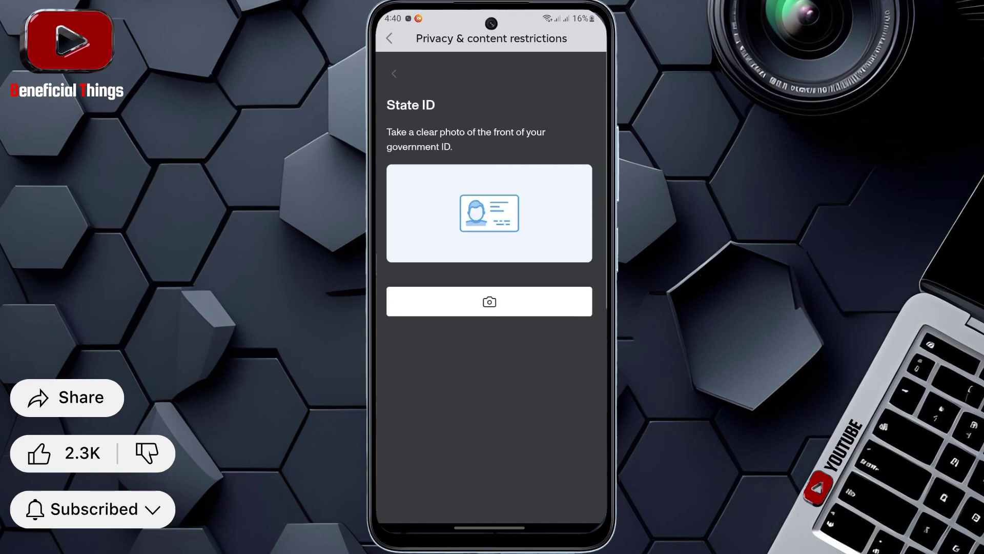
{"action": "left_click", "coordinate": [590, 322]}
{"action": "left_click", "coordinate": [490, 78]}
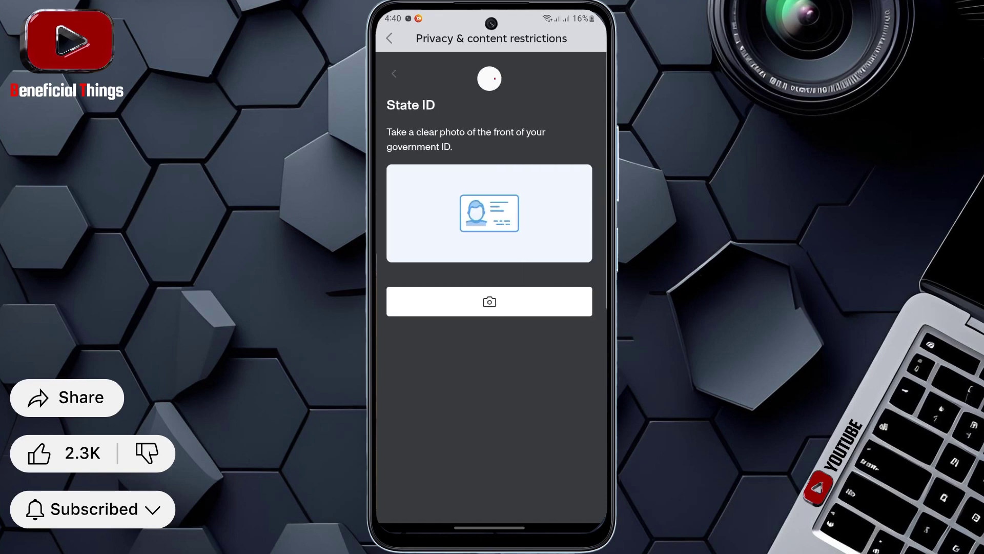